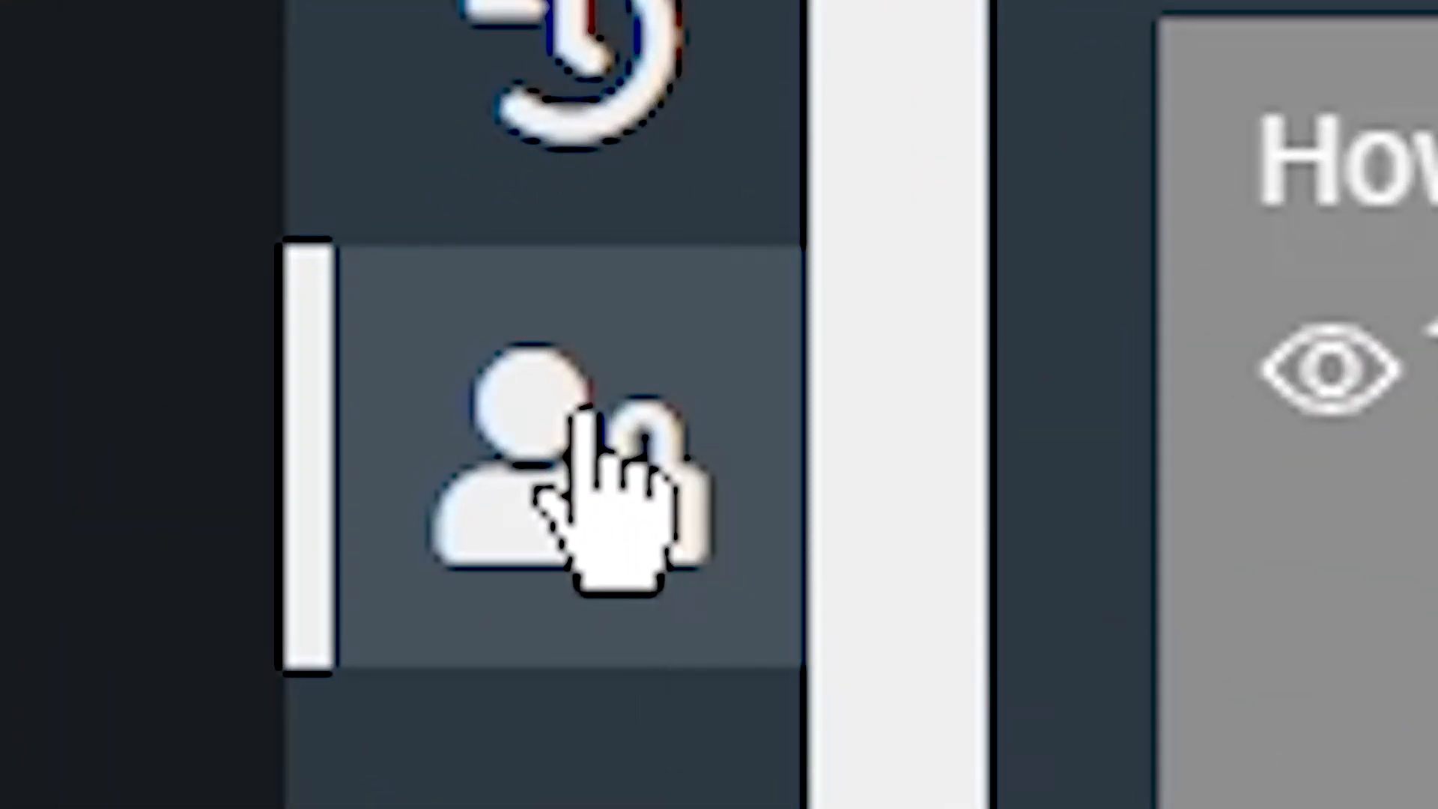
# Step: Go to the Access page from the left sidebar to reach the Share access field
pyautogui.click(607, 483)
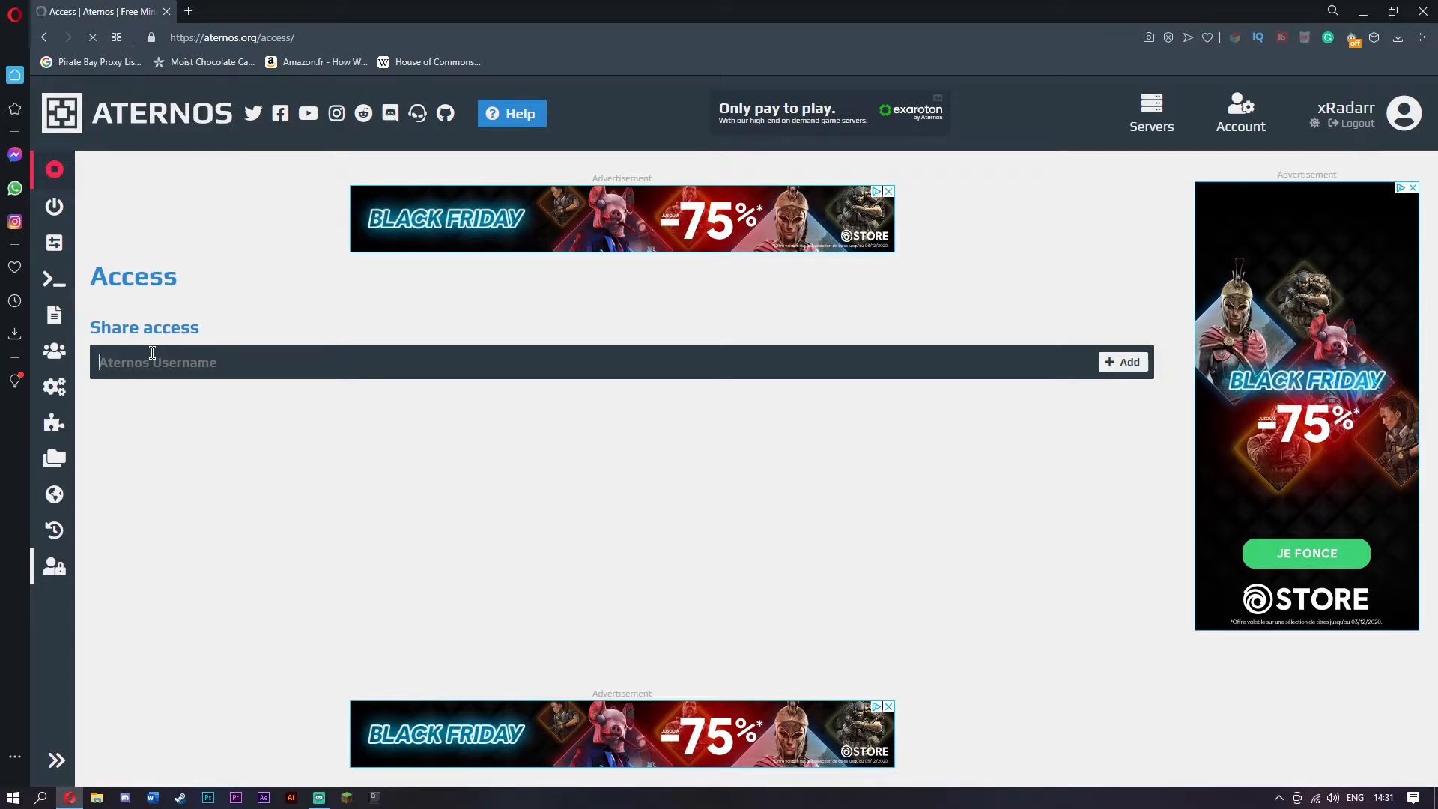
# Step: Focus the Share access username field, then return to the Servers list showing swordfish22 and xdicantjoin
pyautogui.click(152, 359)
pyautogui.click(1150, 112)
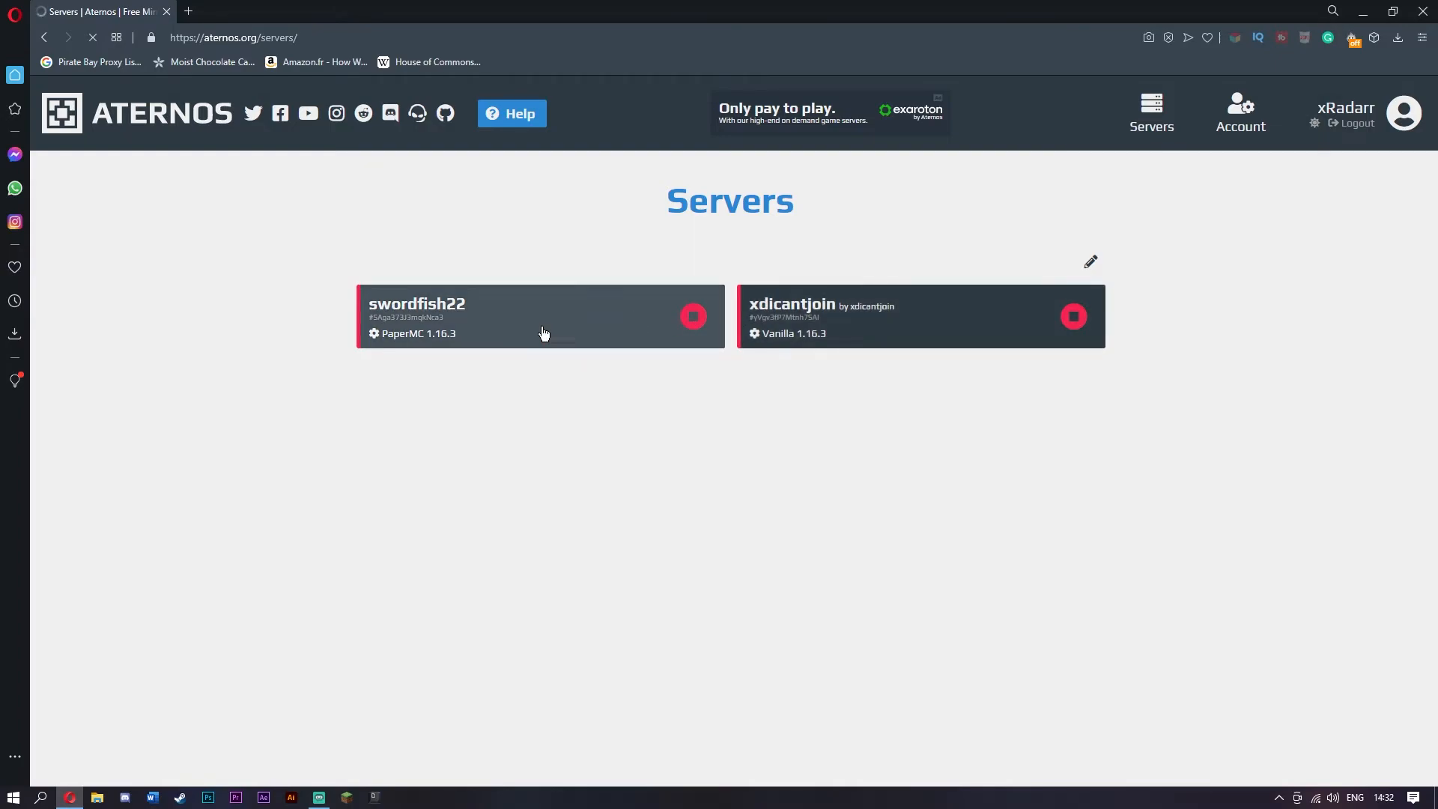
# Step: Open the swordfish22 server card to view its offline PaperMC 1.16.3 dashboard
pyautogui.click(602, 295)
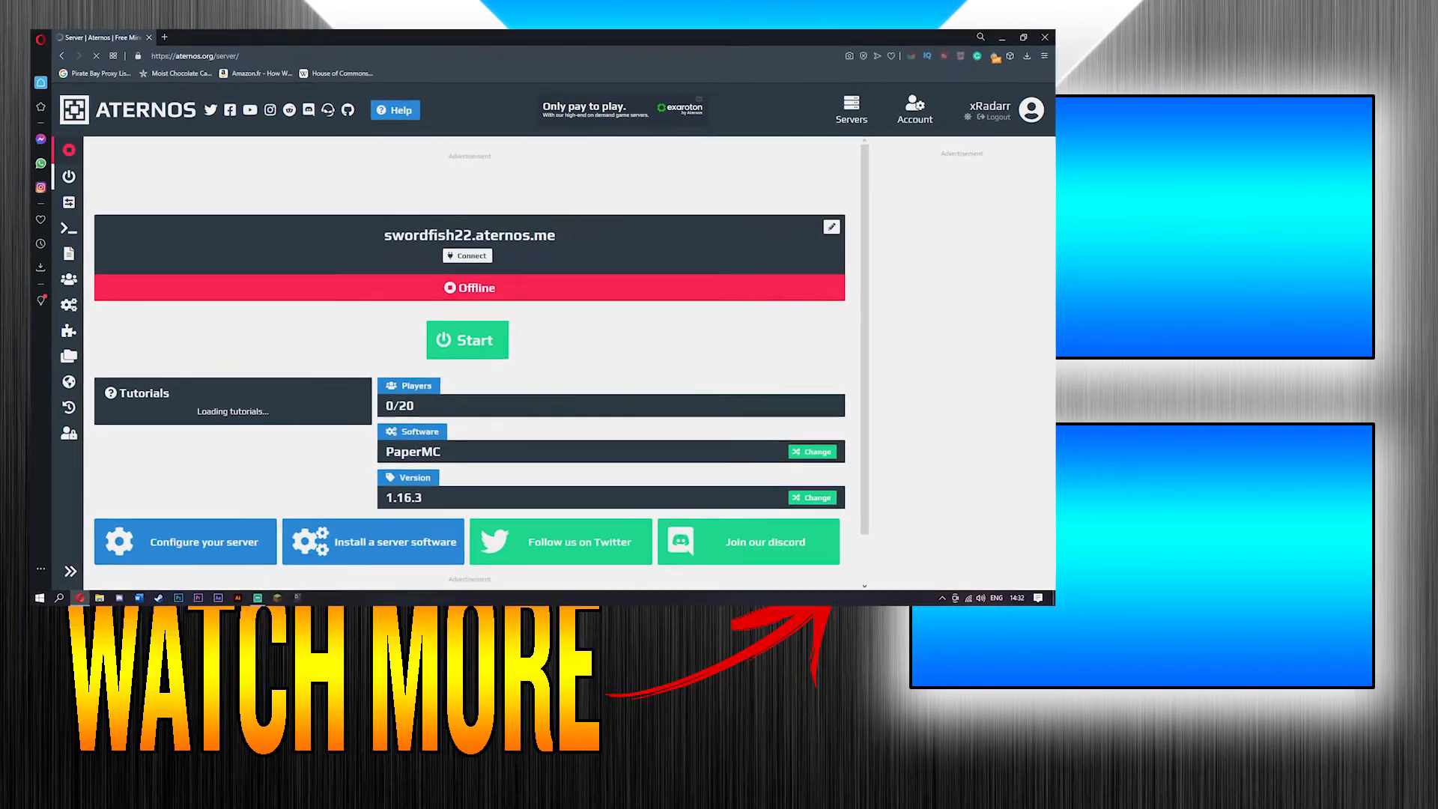